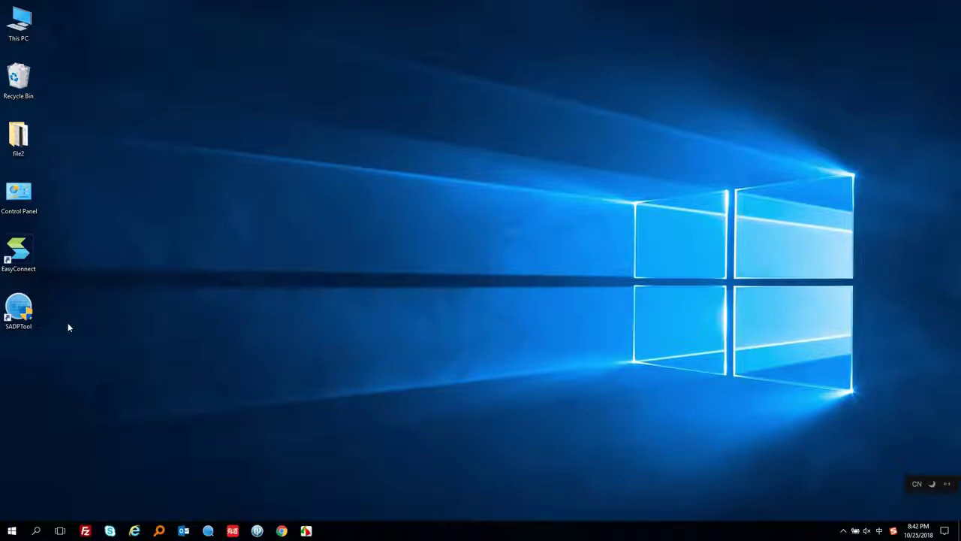
Launch SADP Tool and select device 001 (HWN-4104MH) in the device list.
double_click(27, 314)
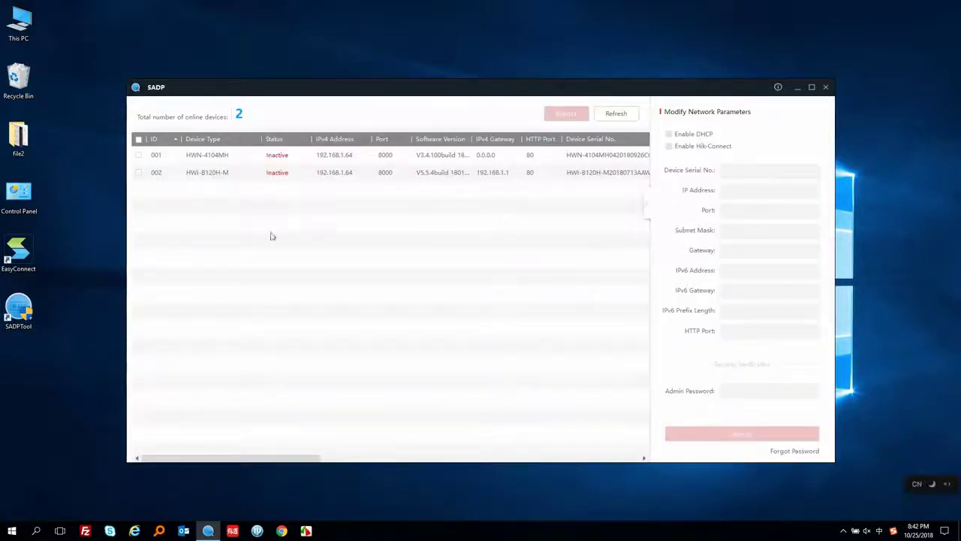
left_click(150, 177)
left_click(139, 155)
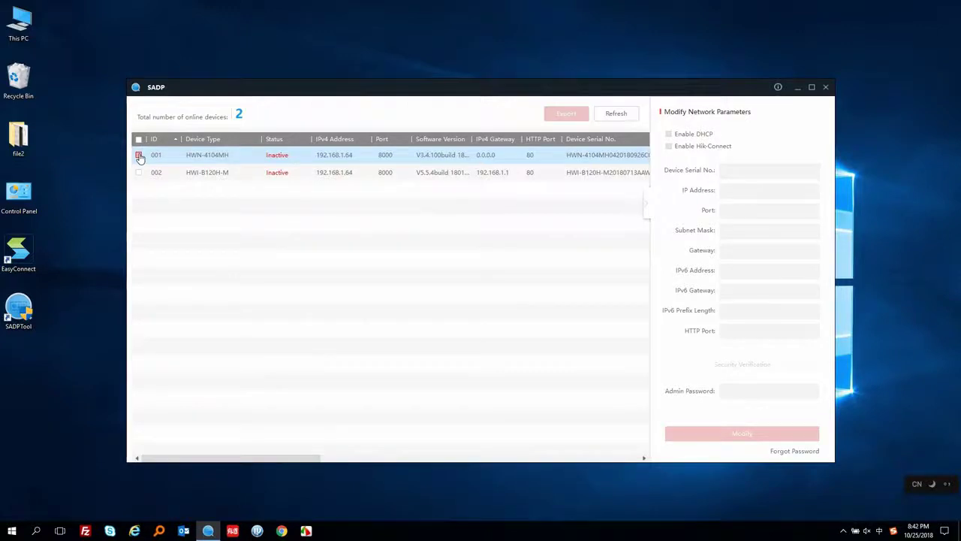
left_click(139, 155)
Enter and confirm a new password for device 001, then activate it.
left_click(726, 354)
type("••••••")
left_click(729, 384)
type("••••••")
left_click(732, 435)
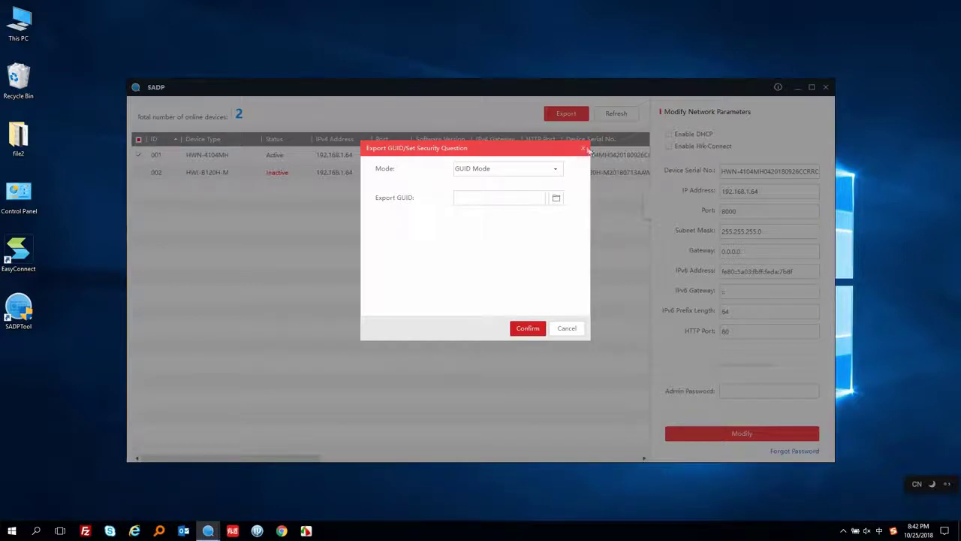
Dismiss the GUID prompt and switch device 001 to DHCP using the admin password.
left_click(584, 148)
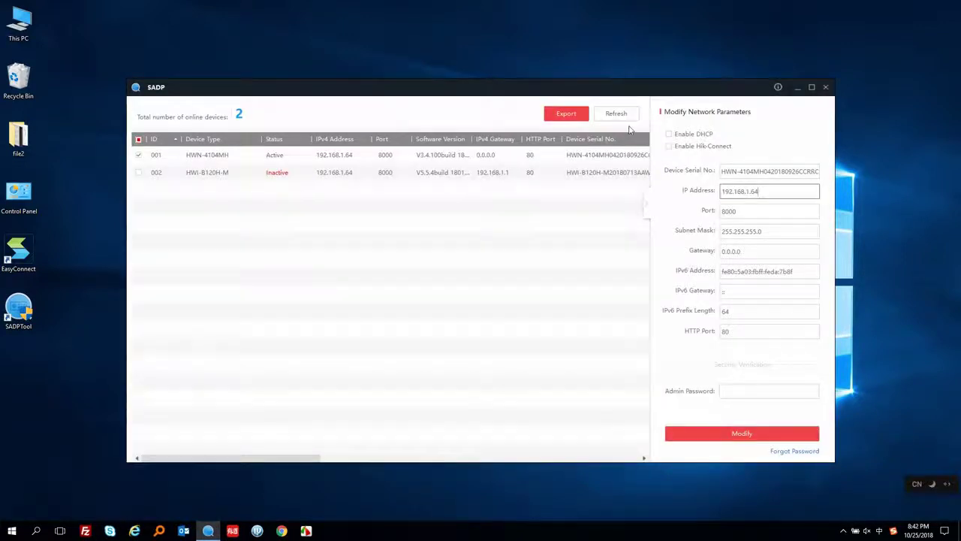
left_click(672, 136)
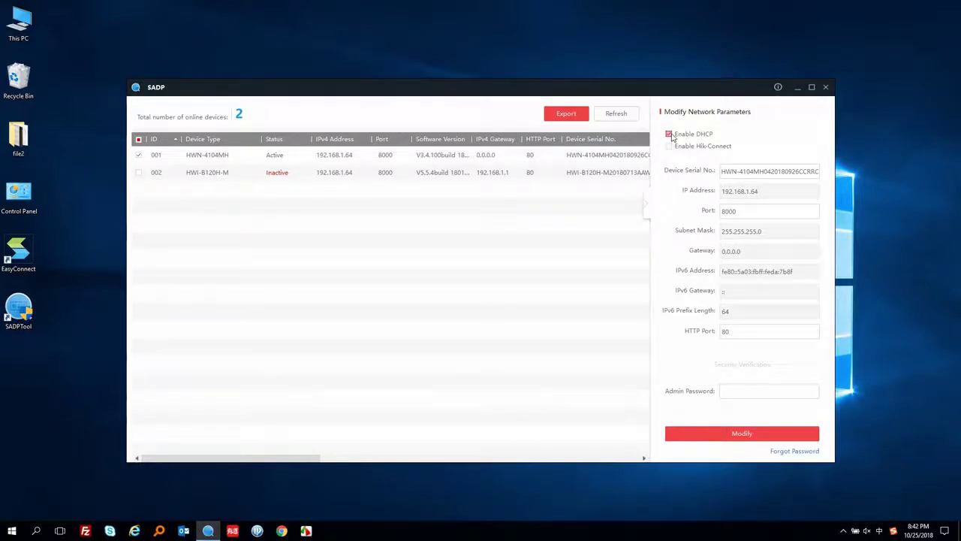
left_click(723, 389)
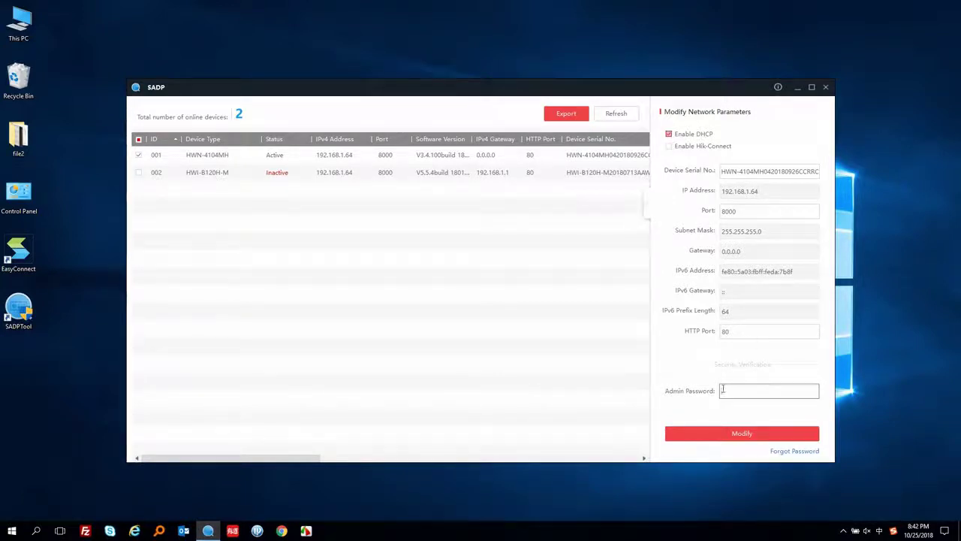
type("••••")
left_click(748, 434)
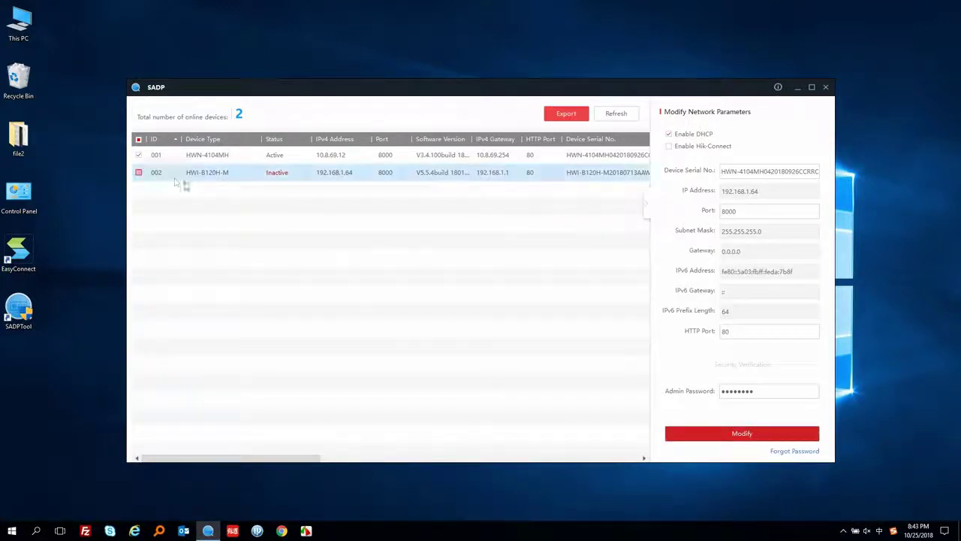
Select only device 002 (HWI-B120H-M), set and confirm its new password, and activate it.
left_click(139, 156)
left_click(139, 173)
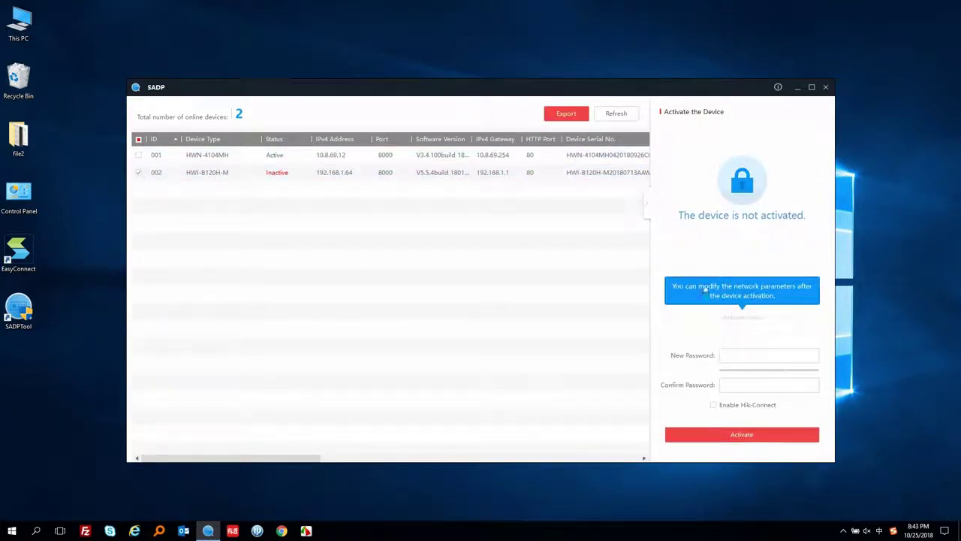
left_click(736, 356)
left_click(728, 384)
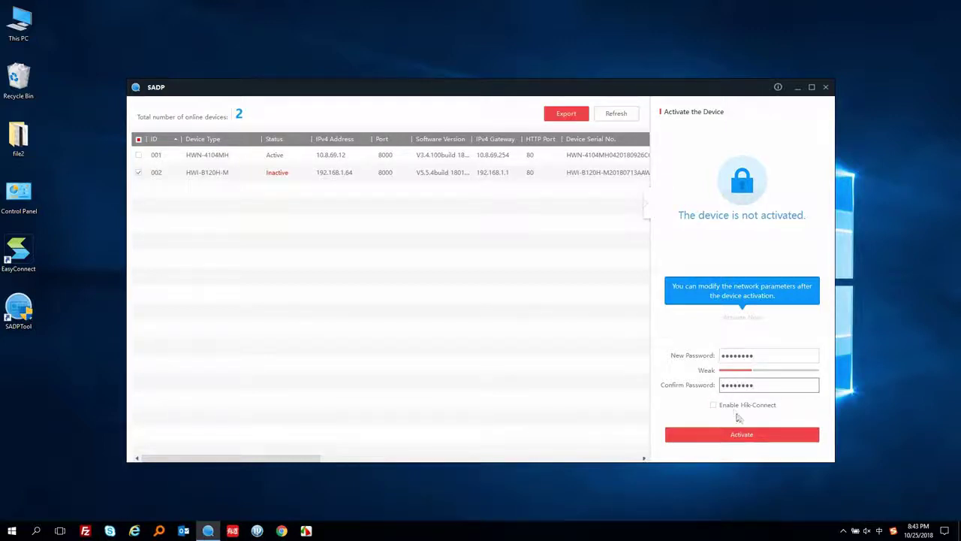
left_click(739, 434)
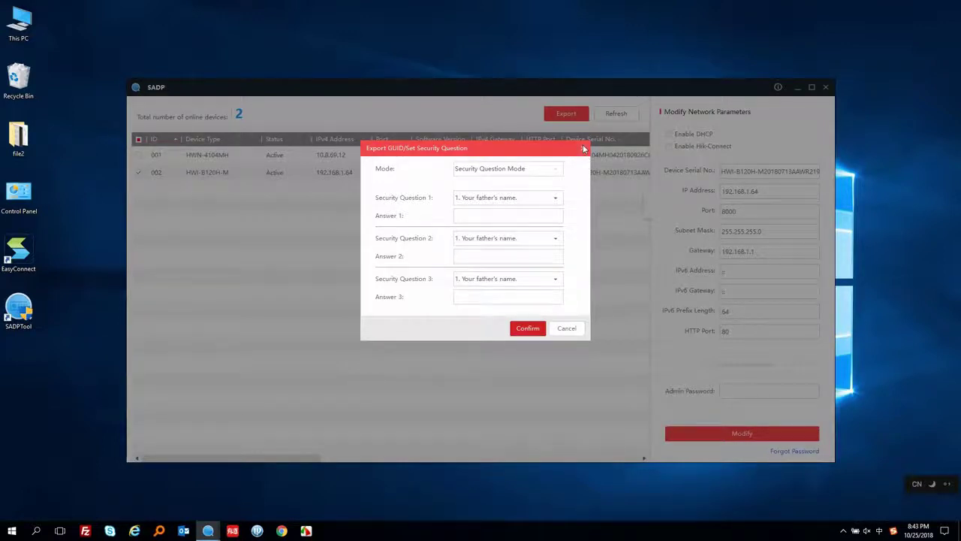
Switch device 002 to DHCP, refresh to show 10.8.69.106, and launch Internet Explorer.
left_click(584, 148)
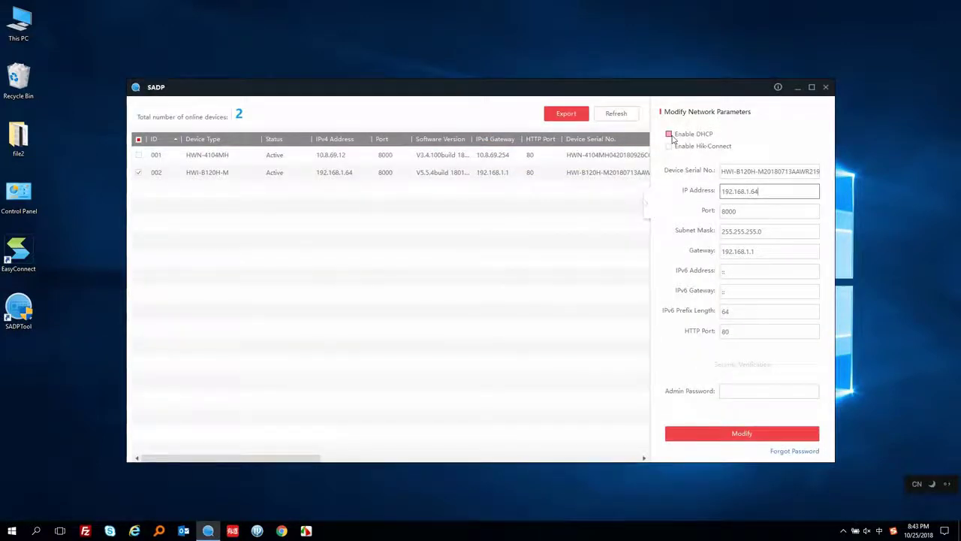
left_click(669, 134)
left_click(733, 388)
type("••••••")
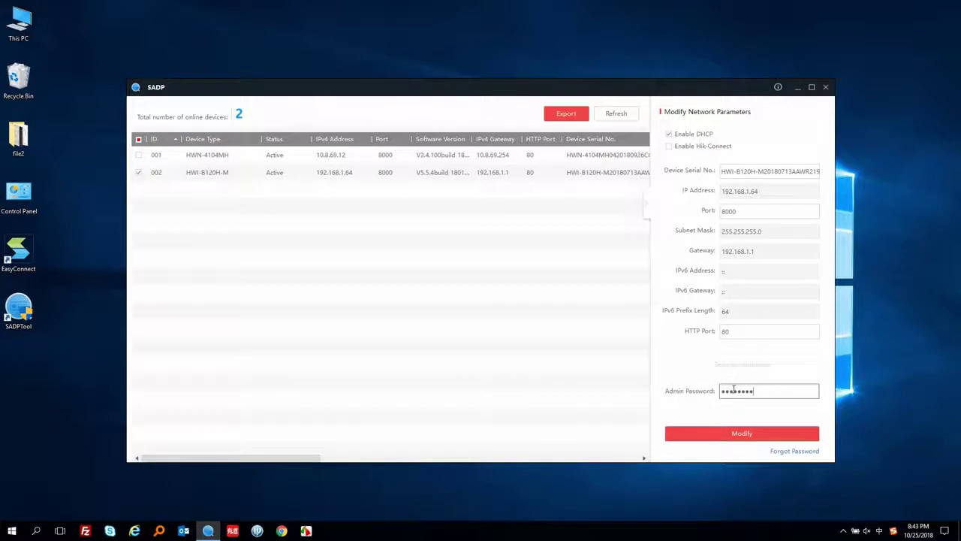
left_click(738, 434)
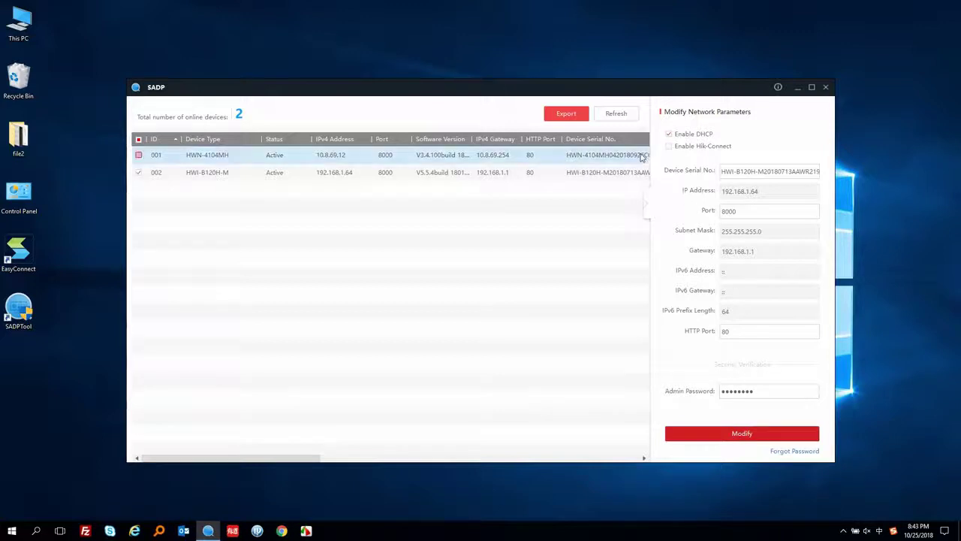
left_click(615, 114)
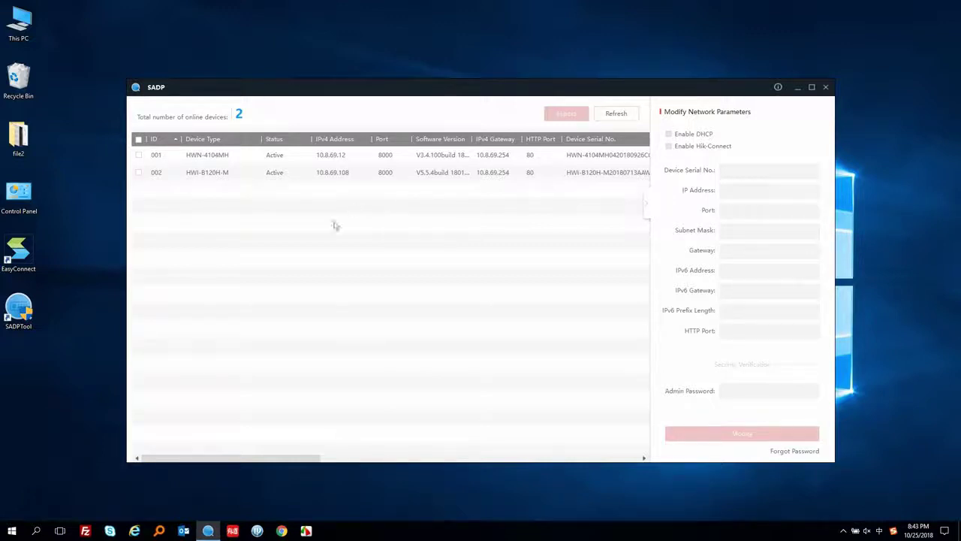
left_click(136, 530)
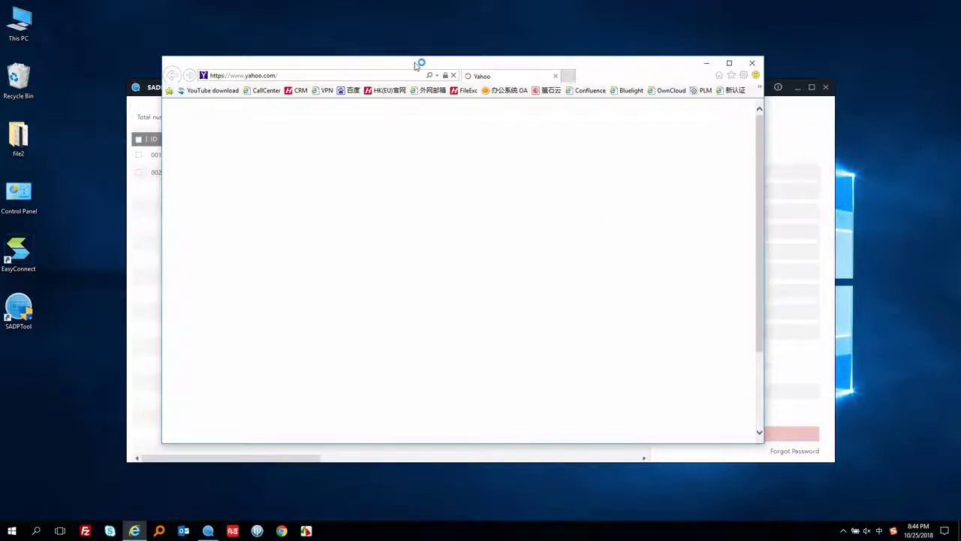
left_click_drag(377, 65, 581, 83)
left_click(506, 98)
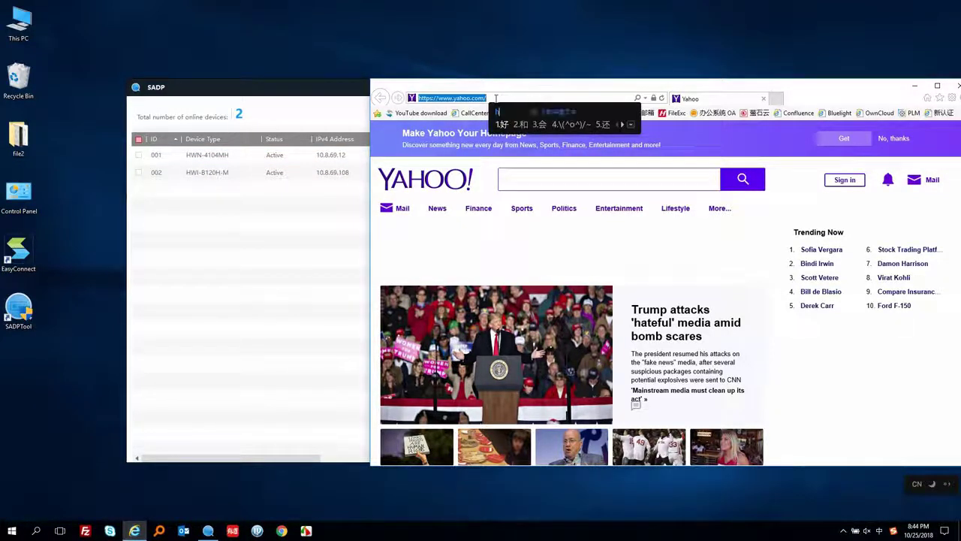
type("http")
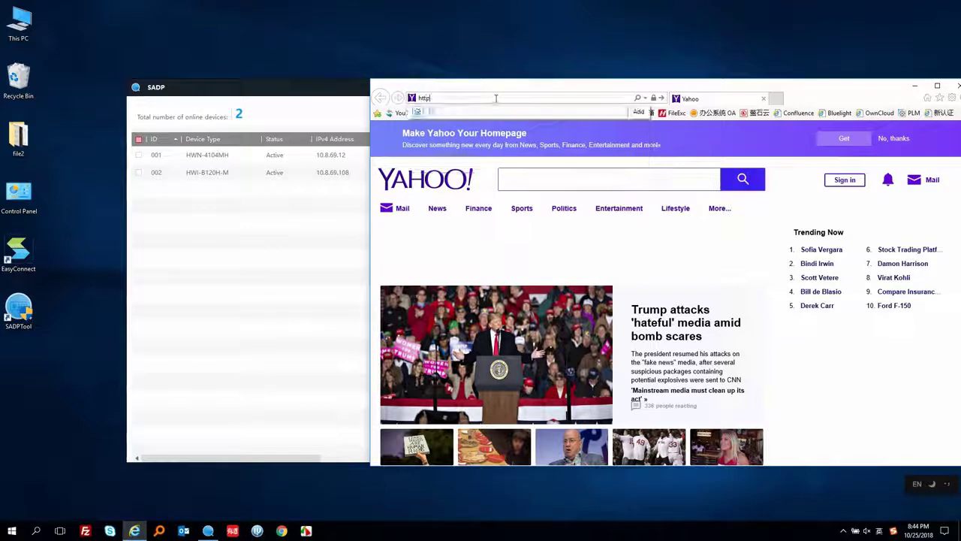
type("://")
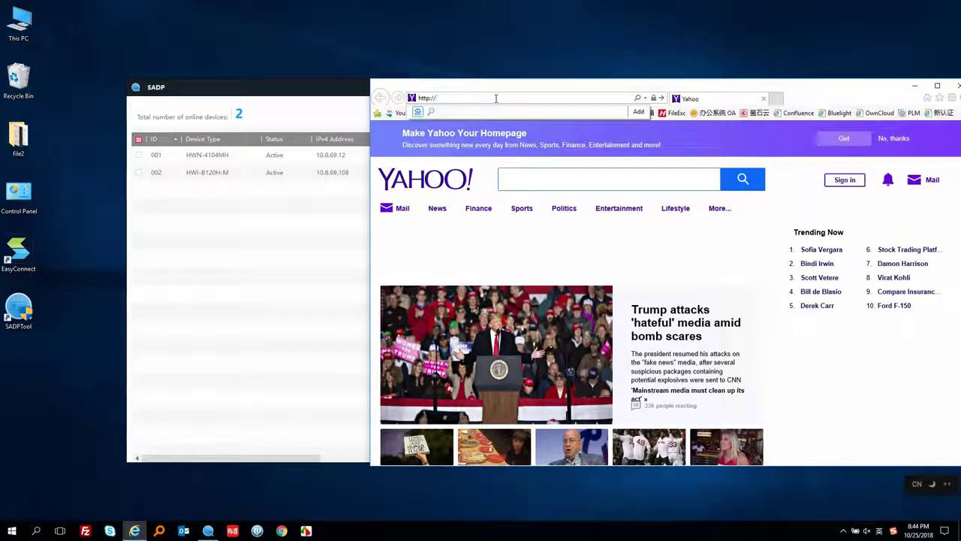
type("10")
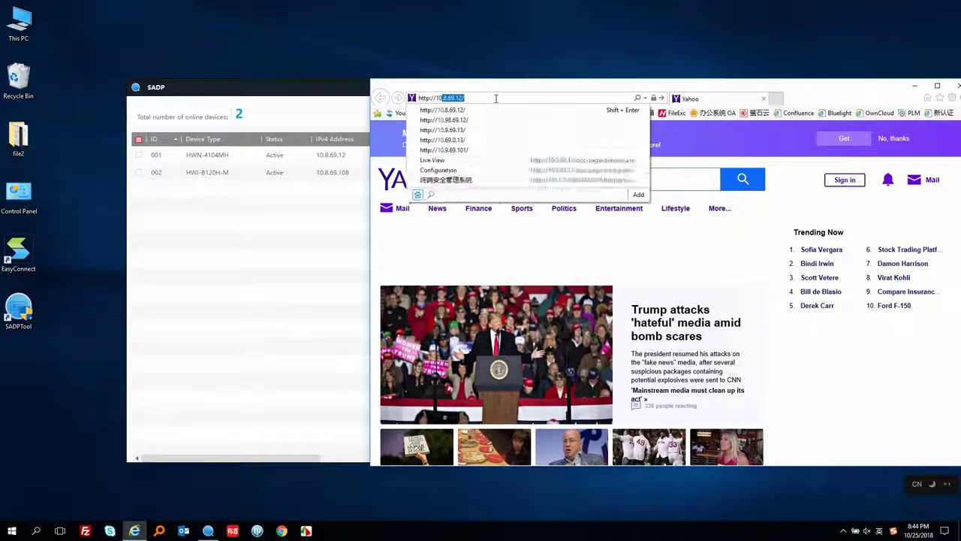
type(".8")
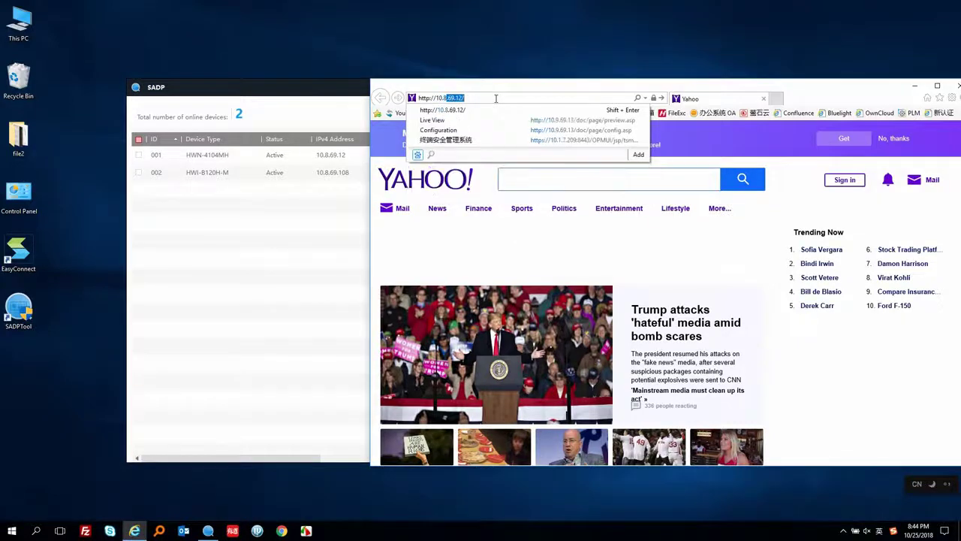
type(".69")
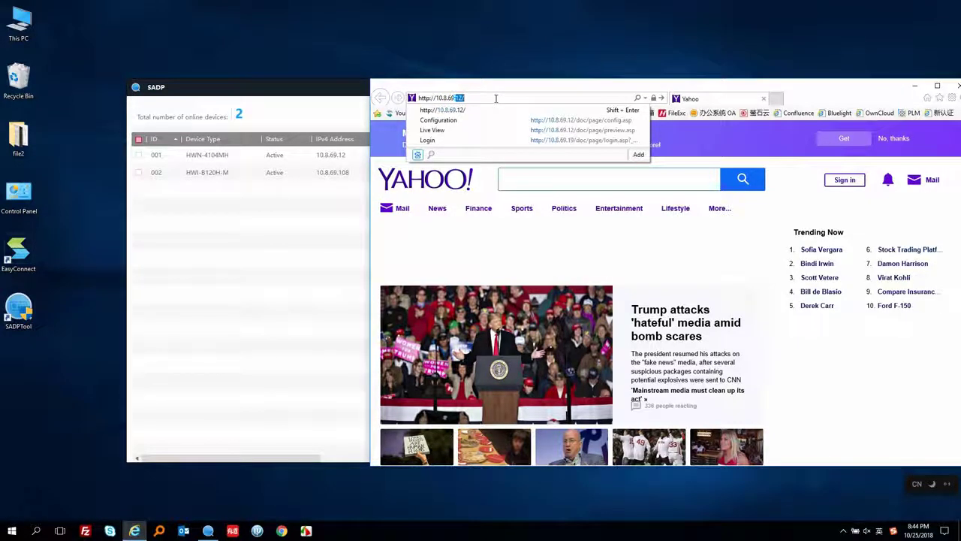
key("Return")
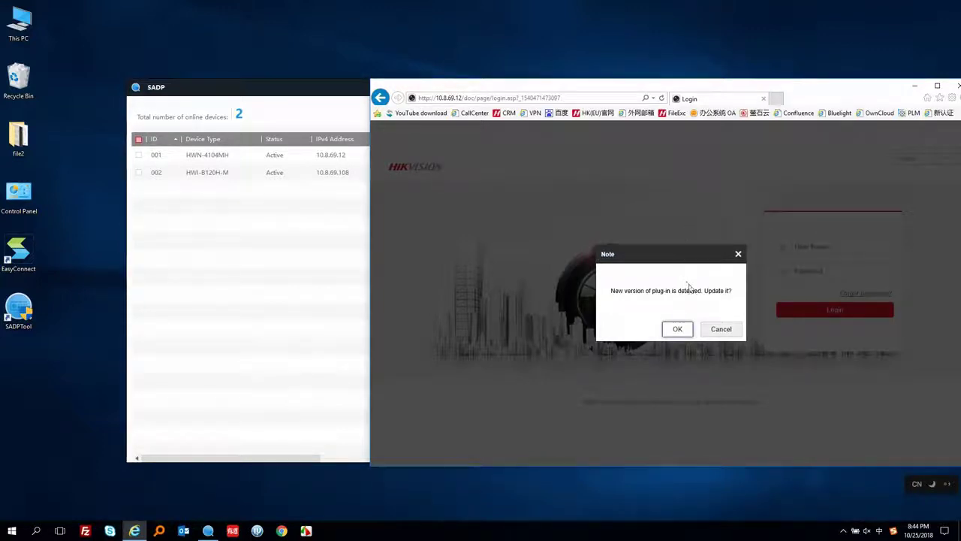
Accept the plug-in update and install WebComponents.exe, letting setup close the browser.
left_click(678, 330)
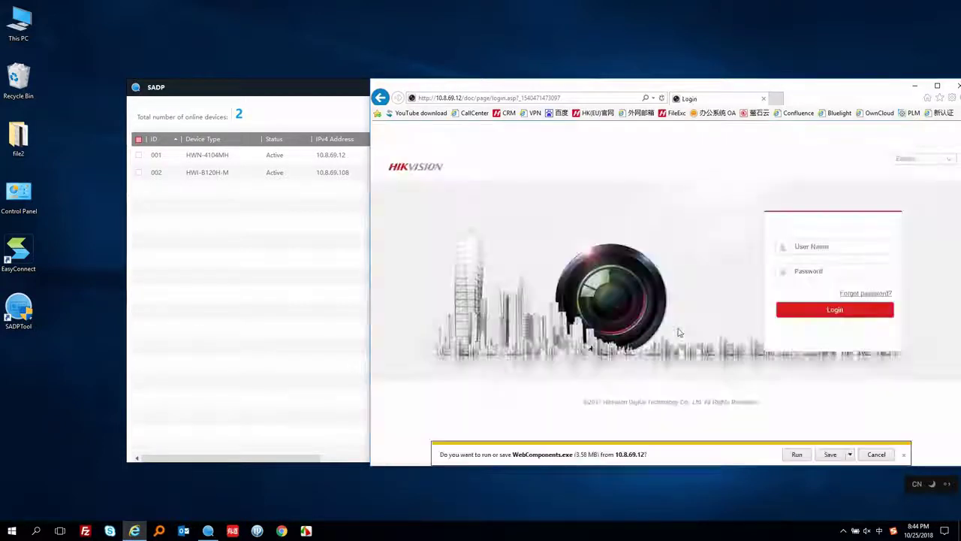
left_click(797, 454)
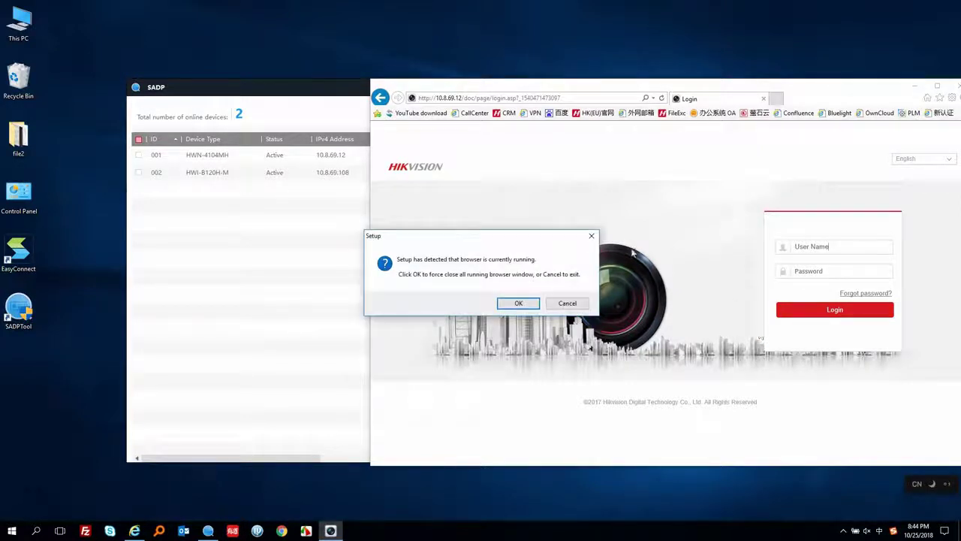
left_click(521, 301)
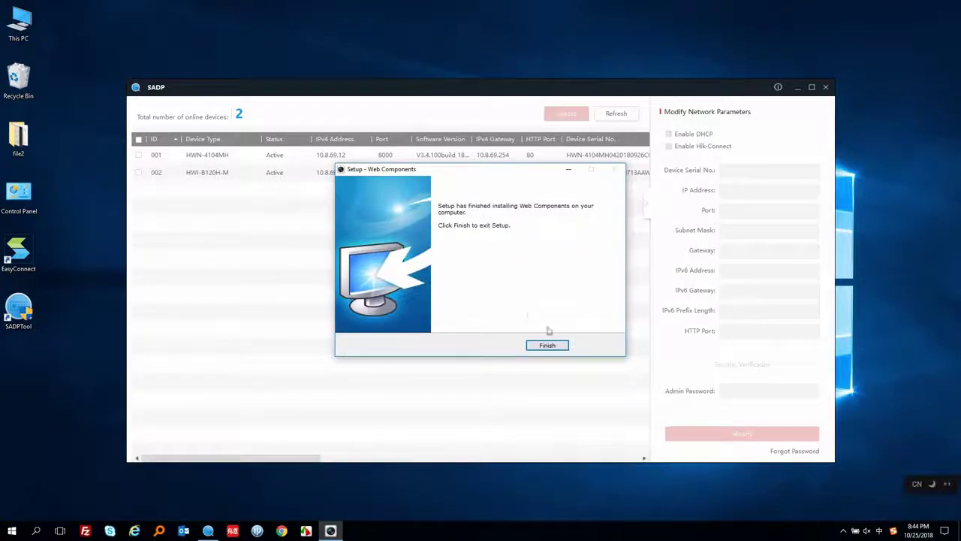
left_click(547, 345)
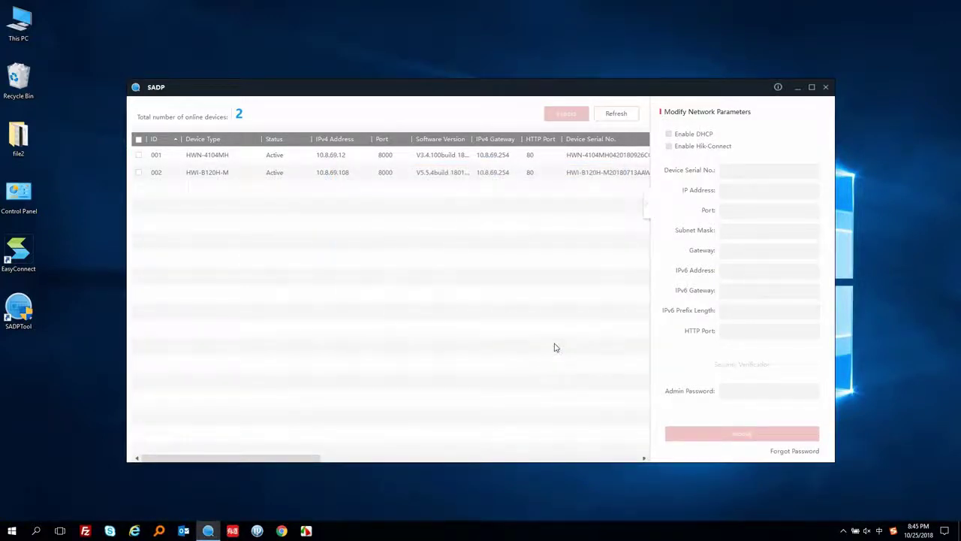
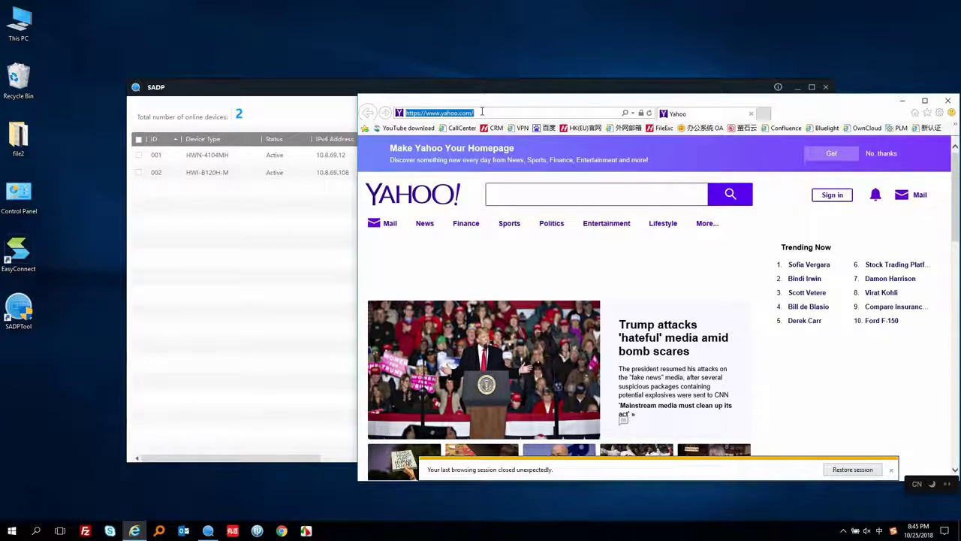
type("http")
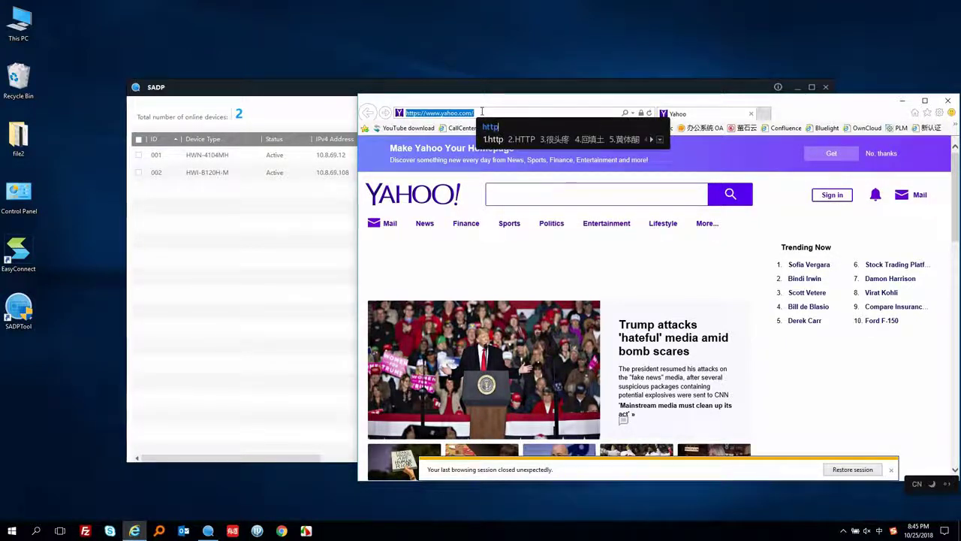
type(":/")
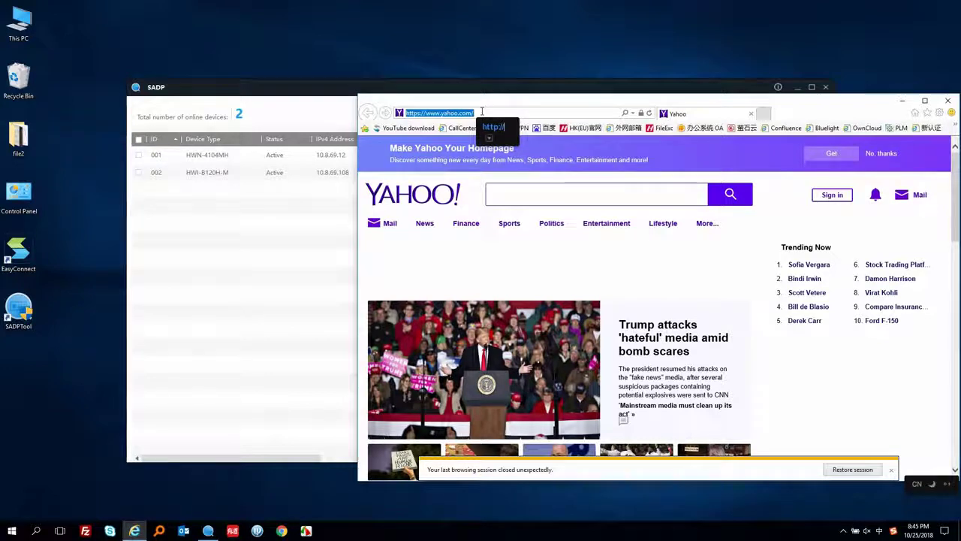
key("shift")
type("/10")
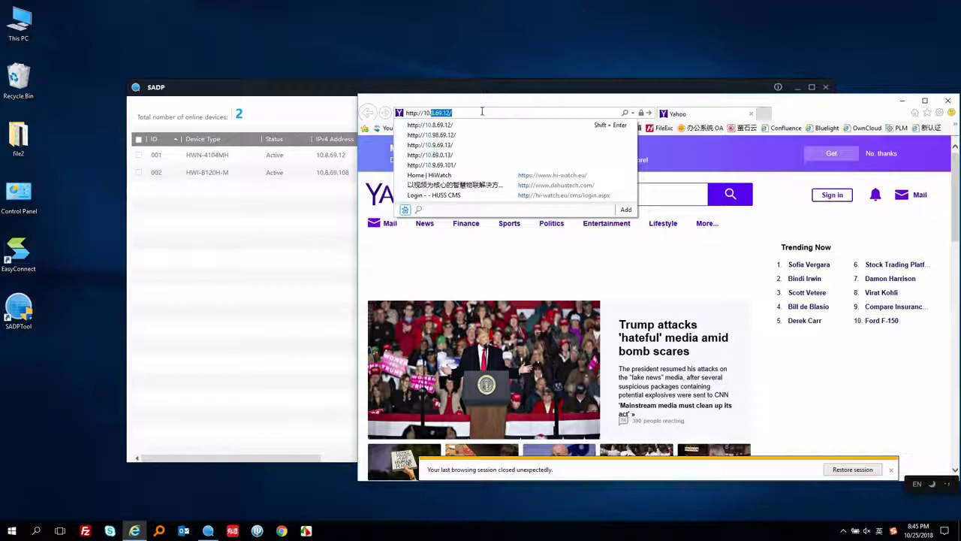
type(".8.69.")
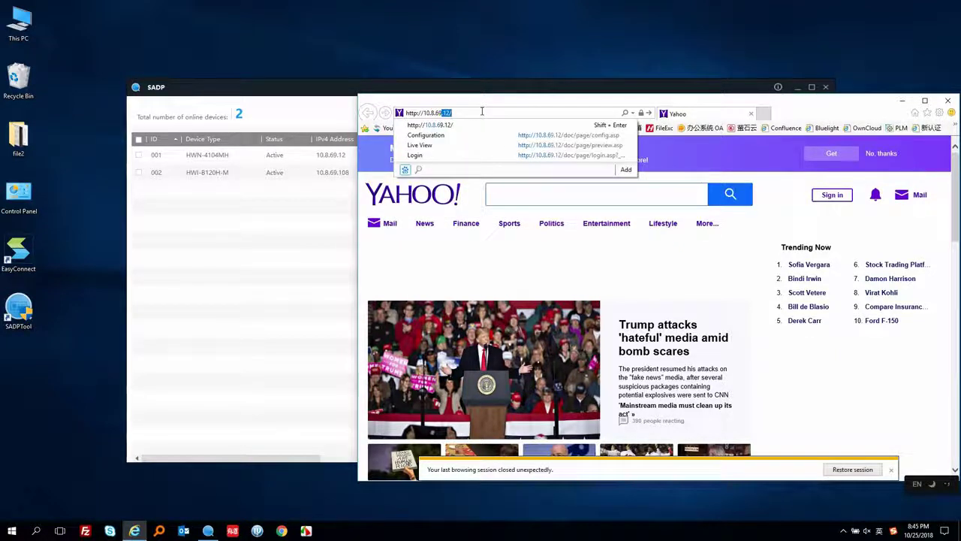
key("Return")
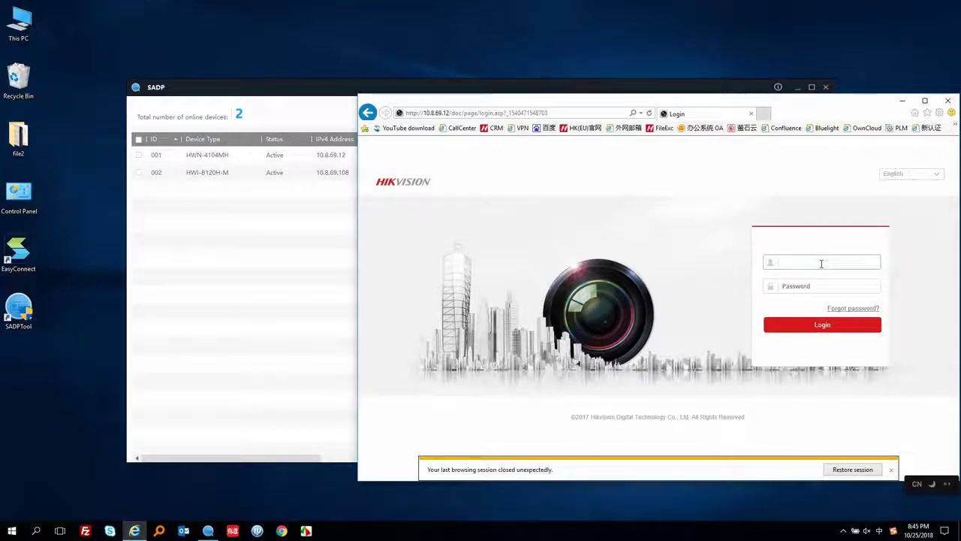
Log in to the recorder as admin with the account password.
type("admin")
key("shift")
key("Tab")
type("*********")
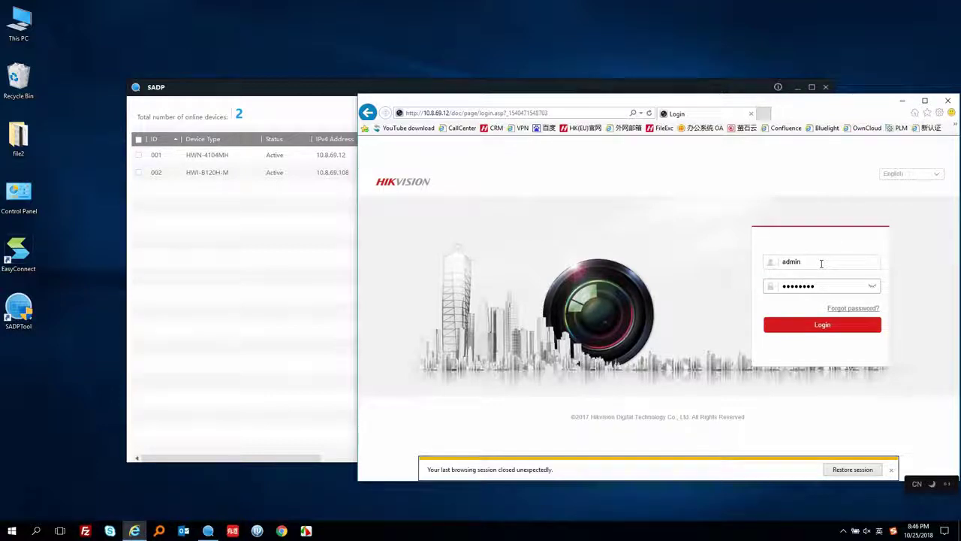
left_click(805, 327)
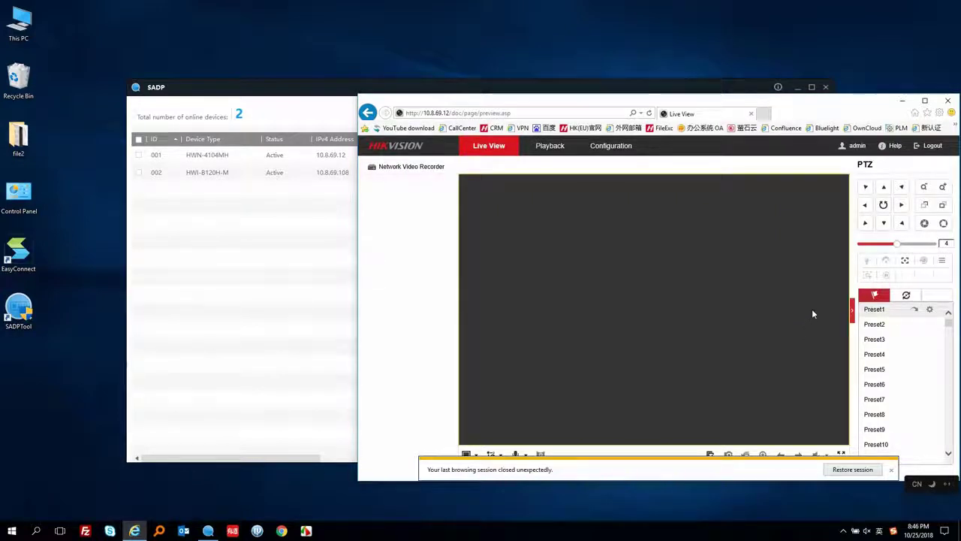
Go to Configuration > System > Camera Management and start adding an IP camera.
left_click(624, 150)
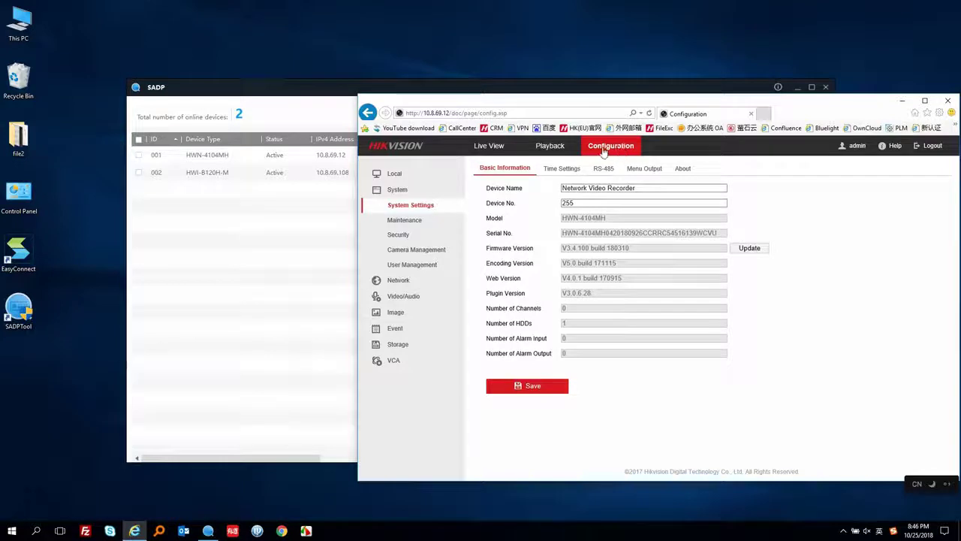
left_click(409, 192)
left_click(410, 193)
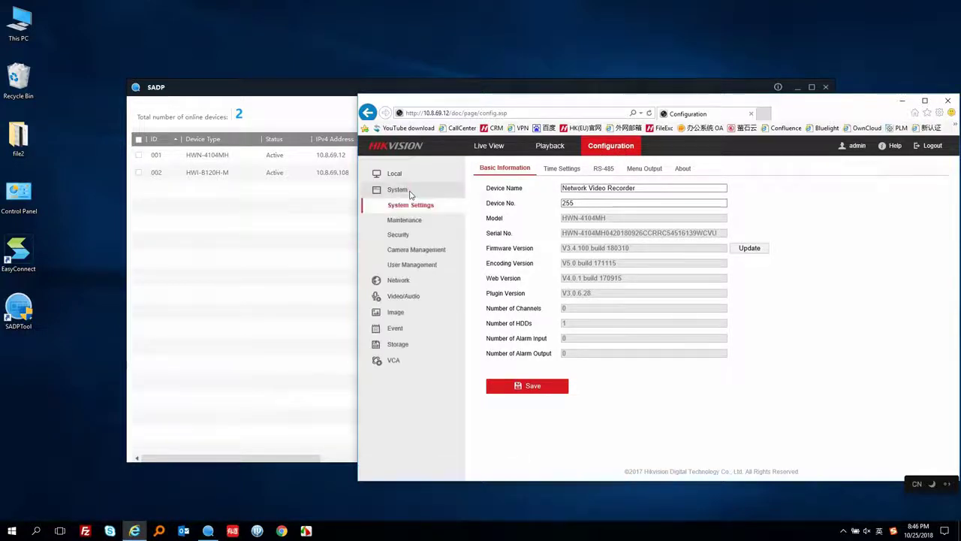
left_click(424, 251)
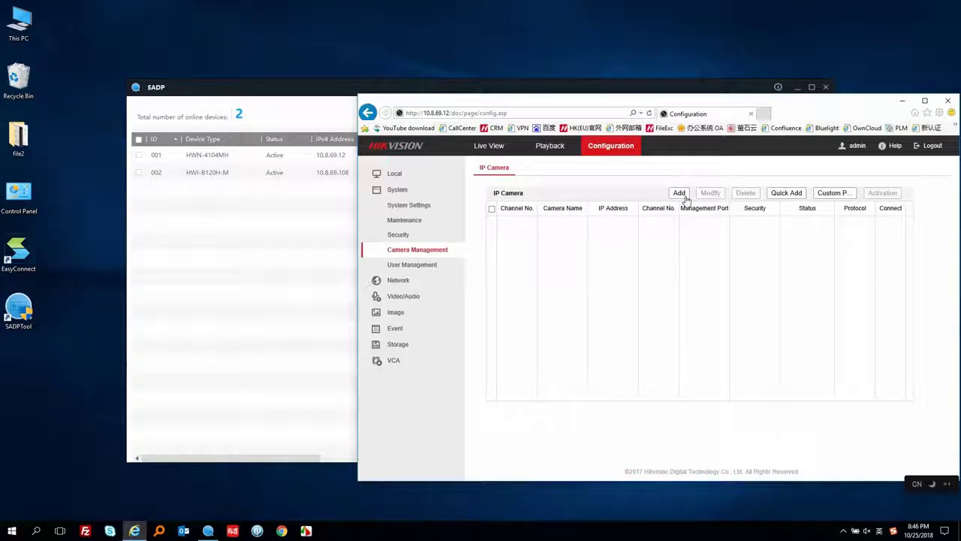
left_click(680, 193)
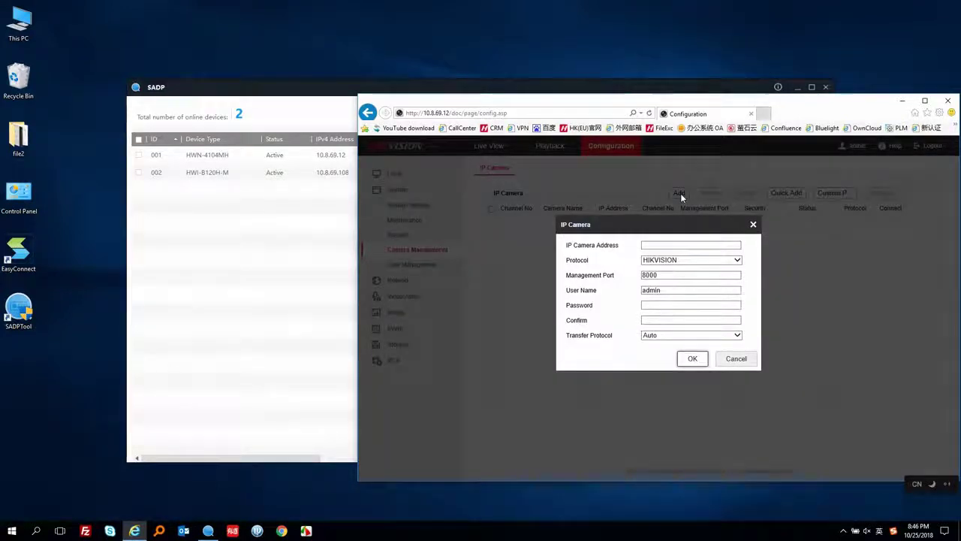
Add the IP camera at 10.8.69.108, entering and confirming its password, and save it.
left_click(673, 246)
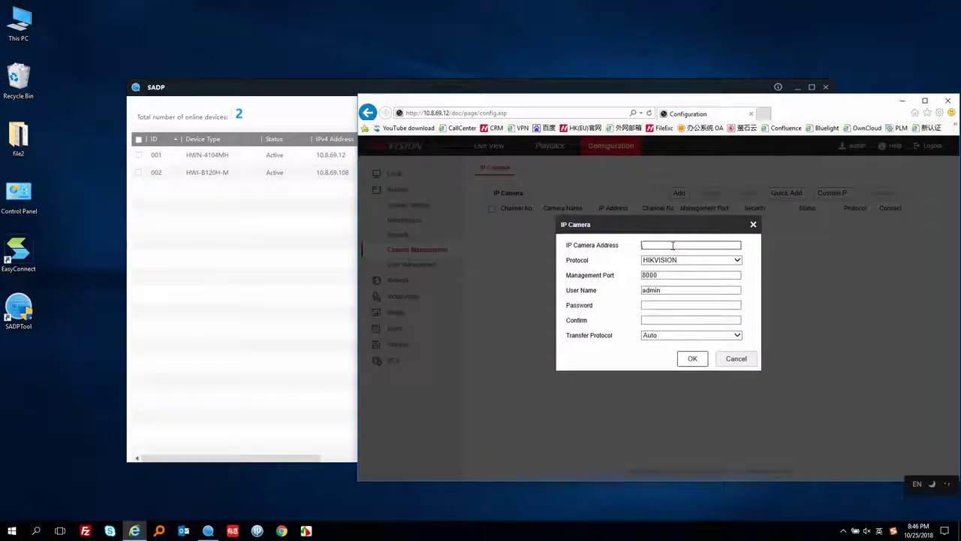
type("10.8")
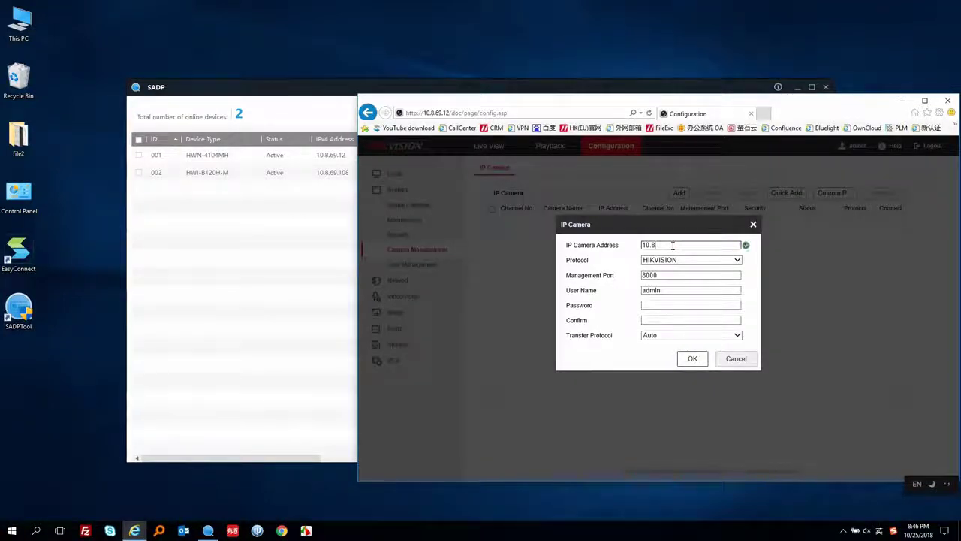
type(".69.108")
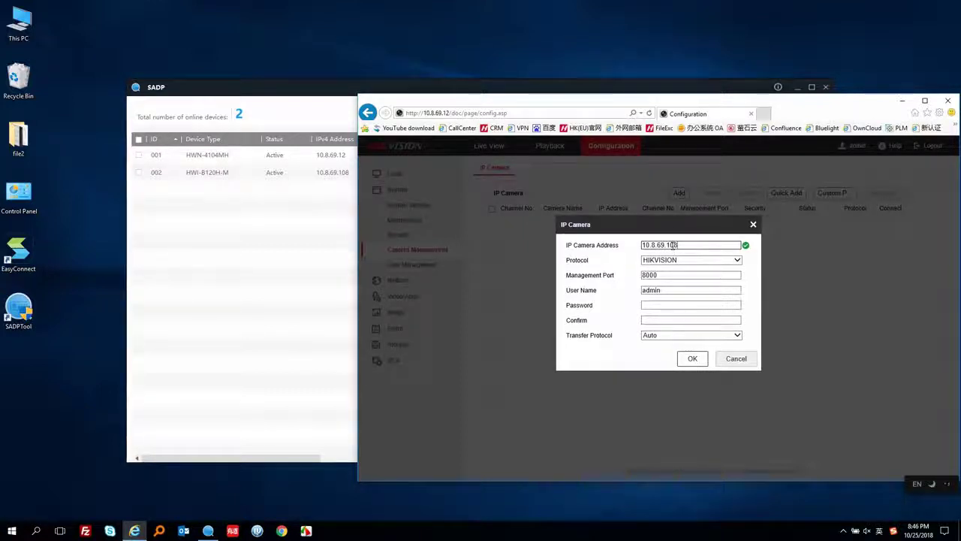
left_click(661, 303)
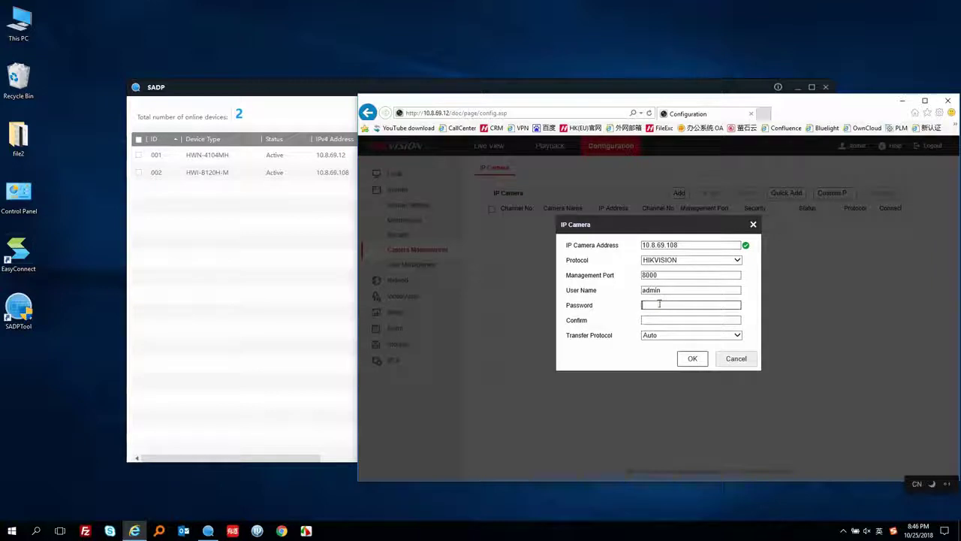
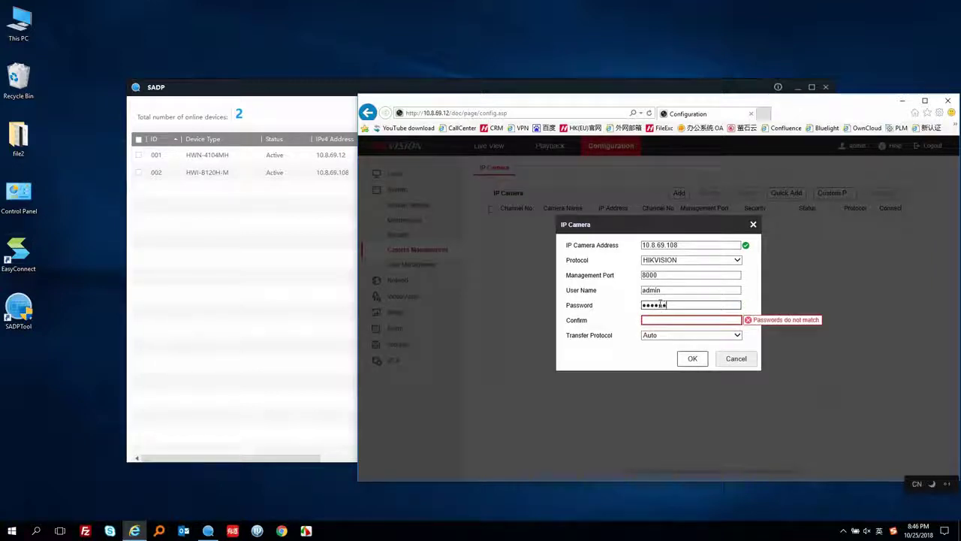
left_click(661, 318)
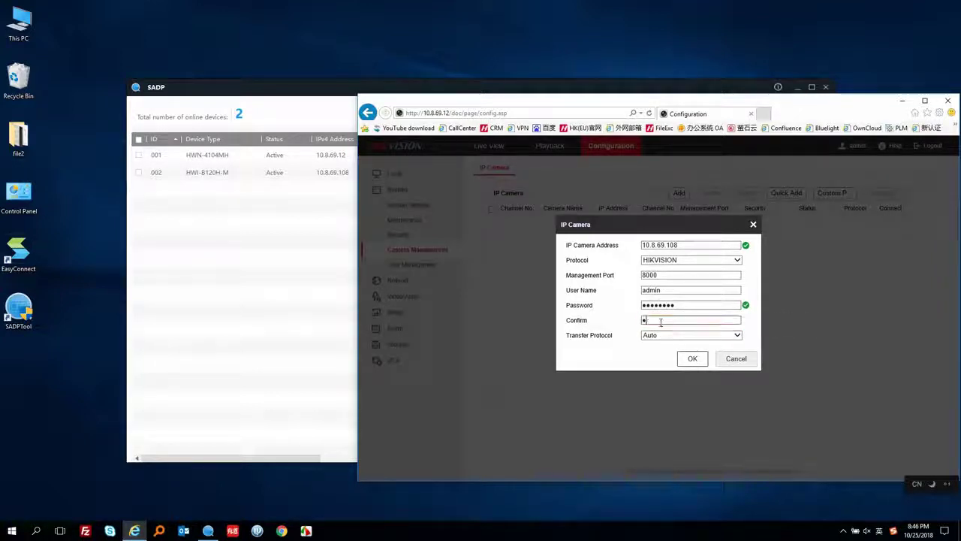
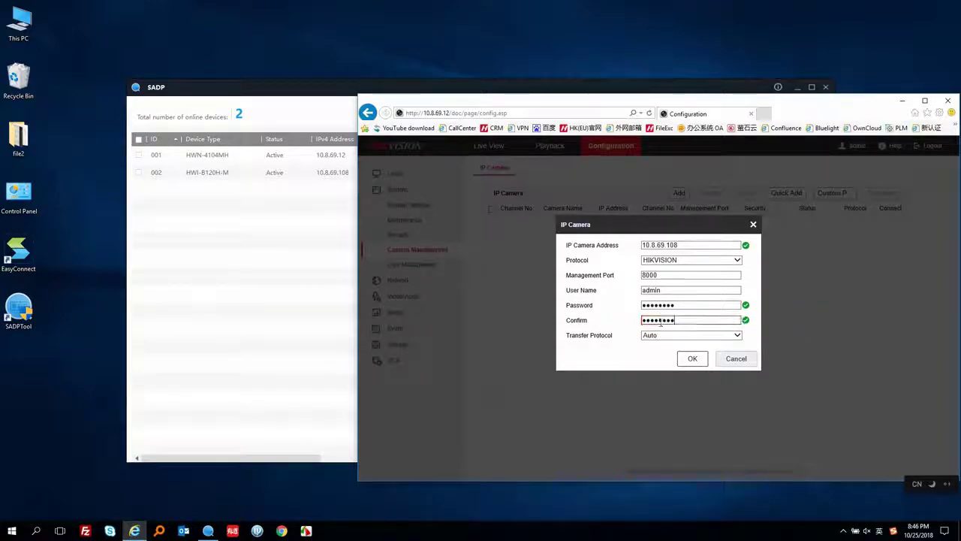
left_click(691, 359)
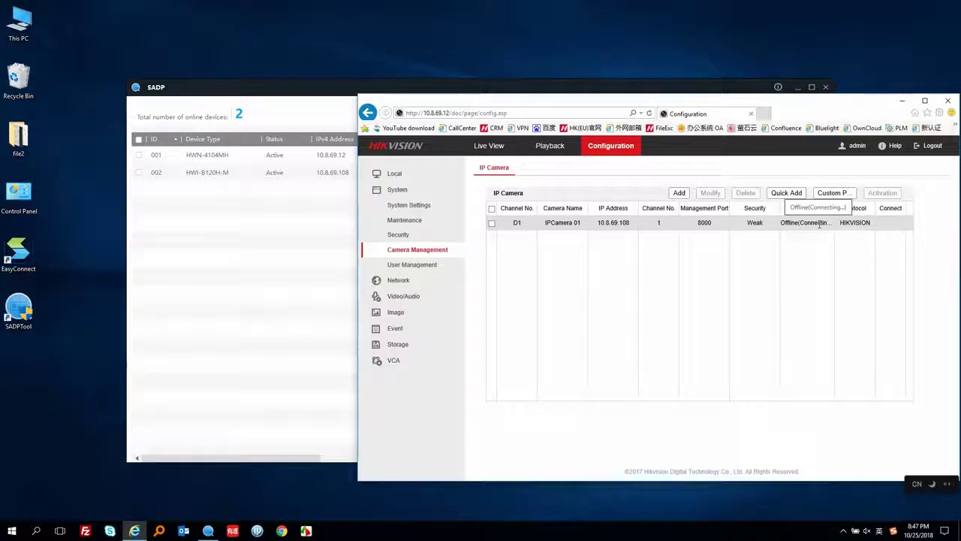
Refresh the camera list to confirm channel D1 is Online, then go to Live View.
left_click(443, 236)
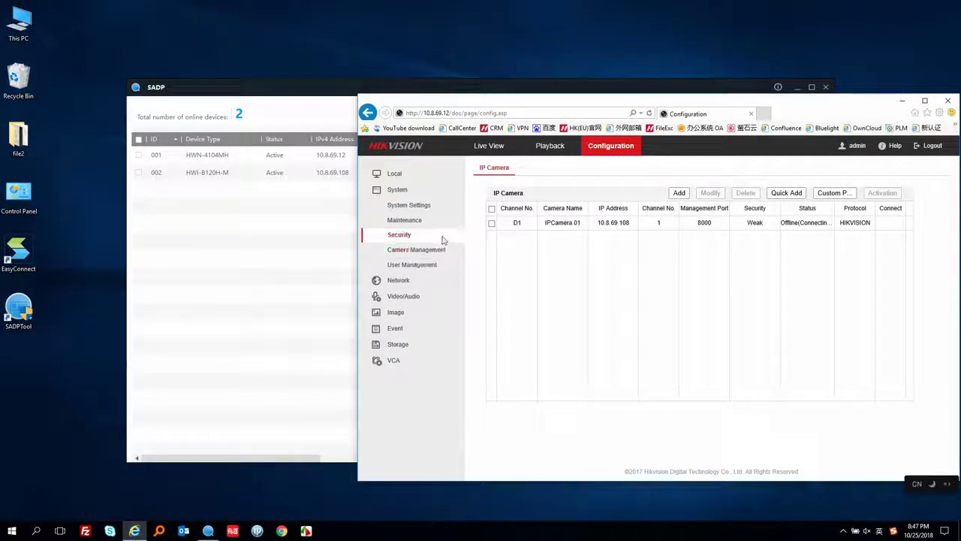
left_click(441, 249)
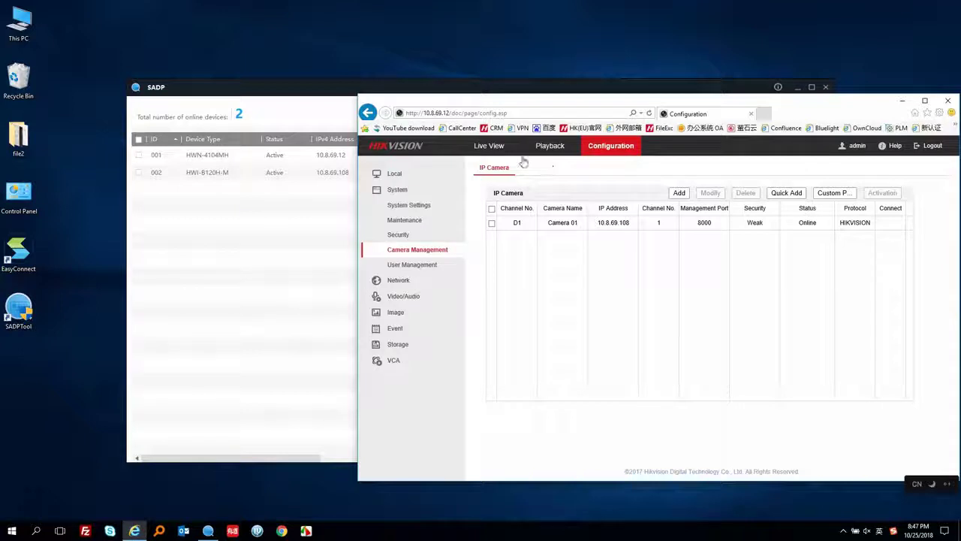
left_click(489, 146)
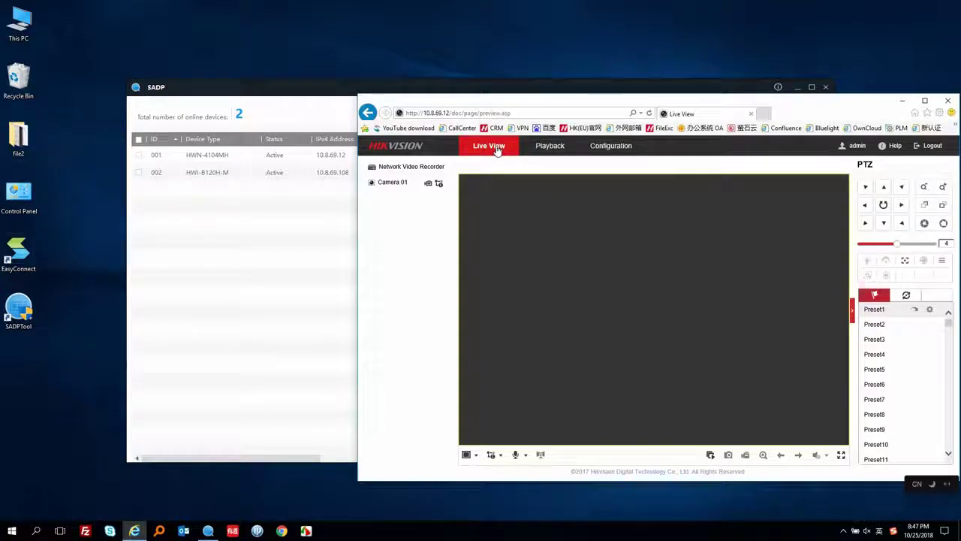
Play Camera 01's live video and bring up the split-screen layout choices.
left_click(394, 183)
left_click(394, 183)
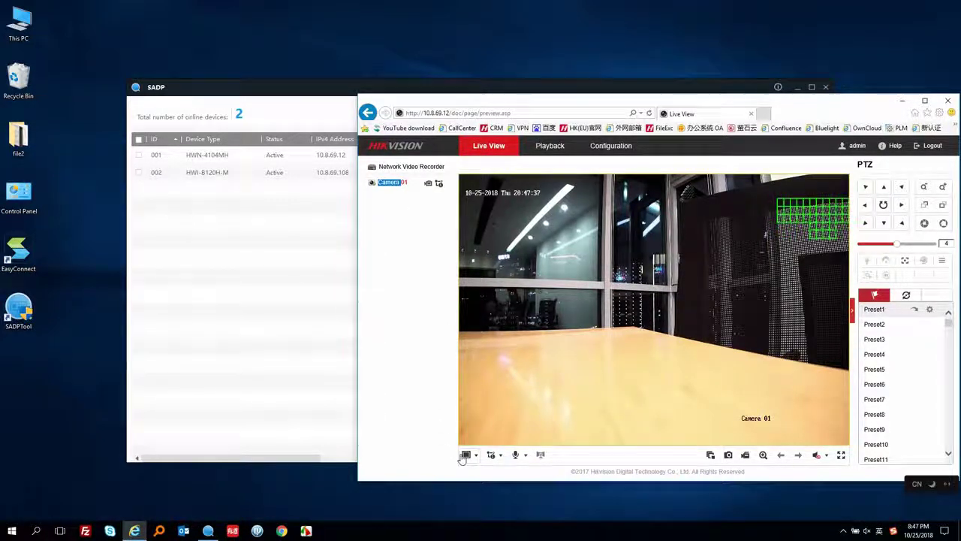
left_click(466, 455)
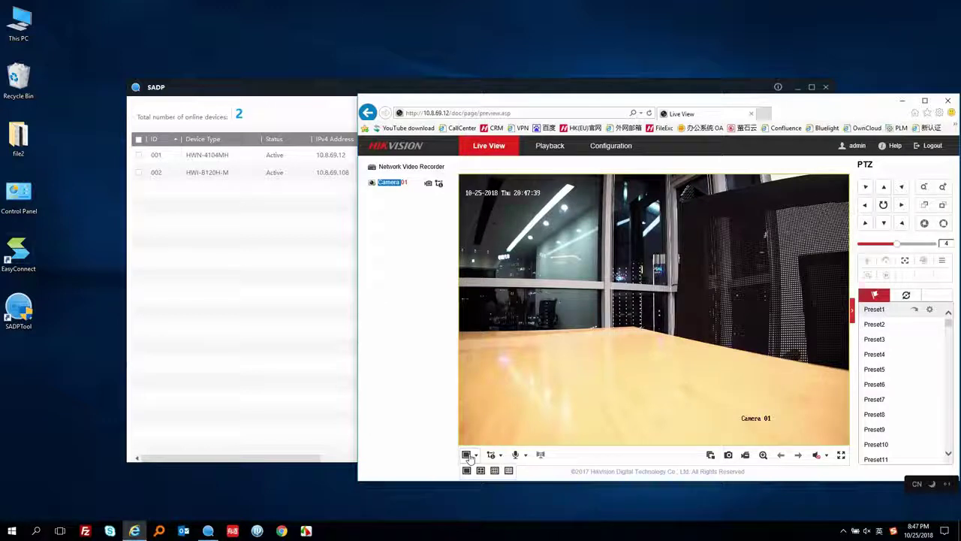